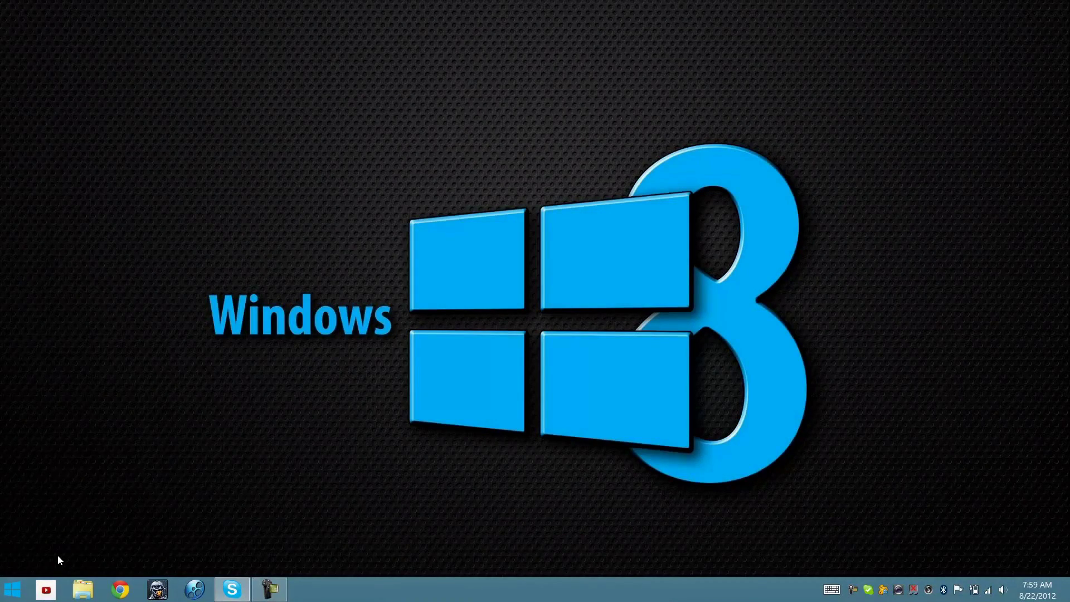
Bring up the Windows 8 Start screen from the desktop
key(super)
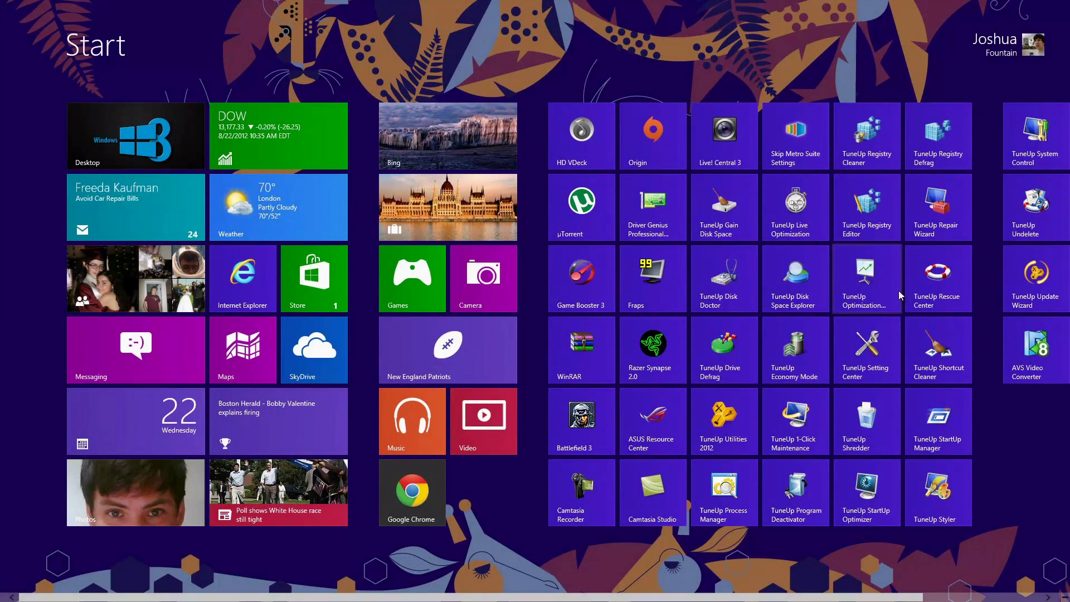
scroll(912, 292, down, 2)
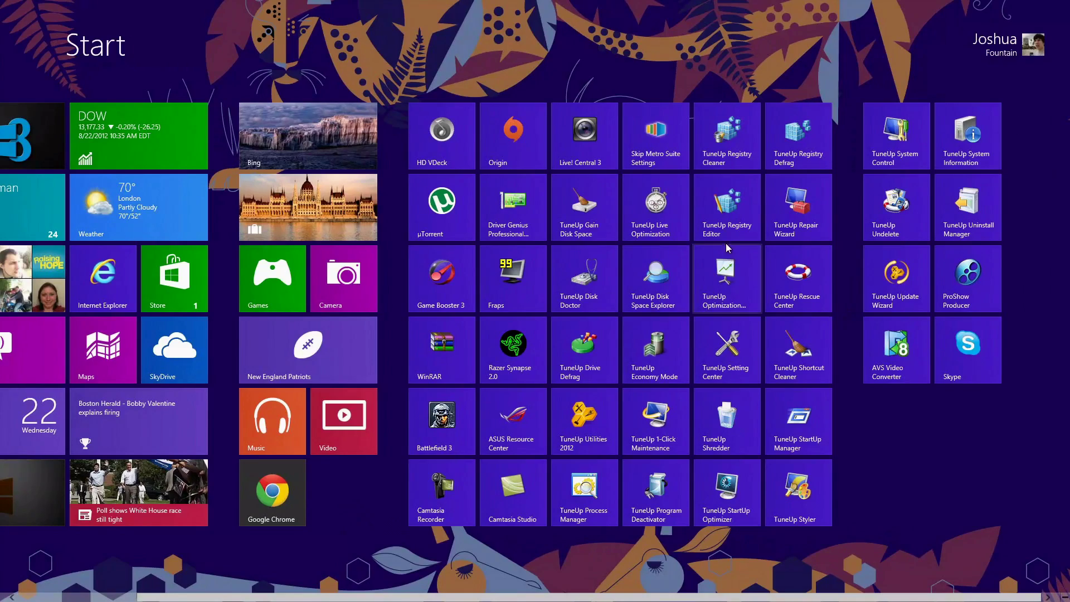
click(13, 591)
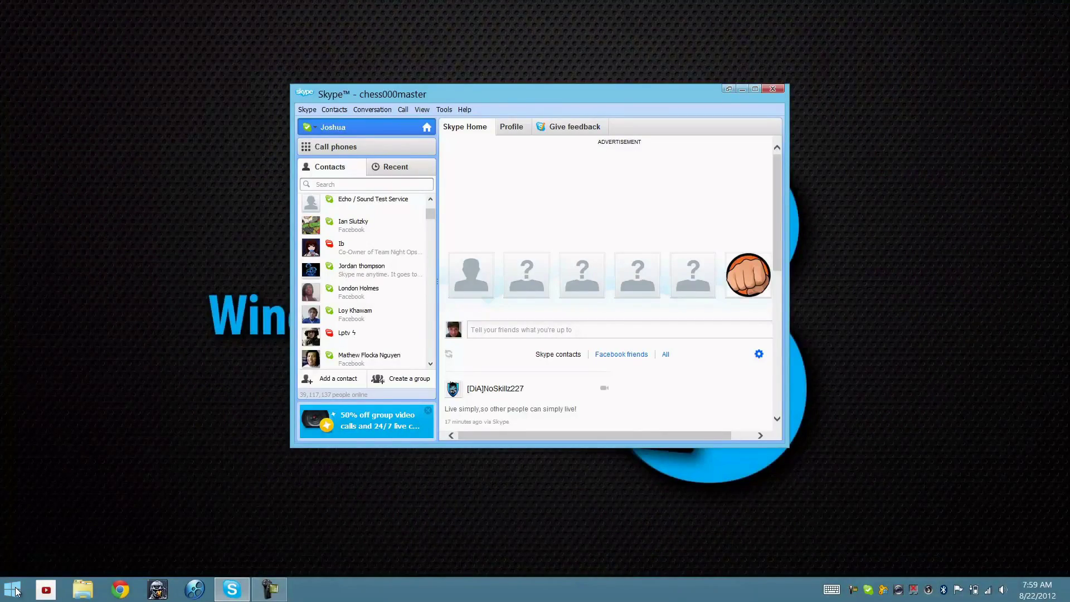
key(super+q)
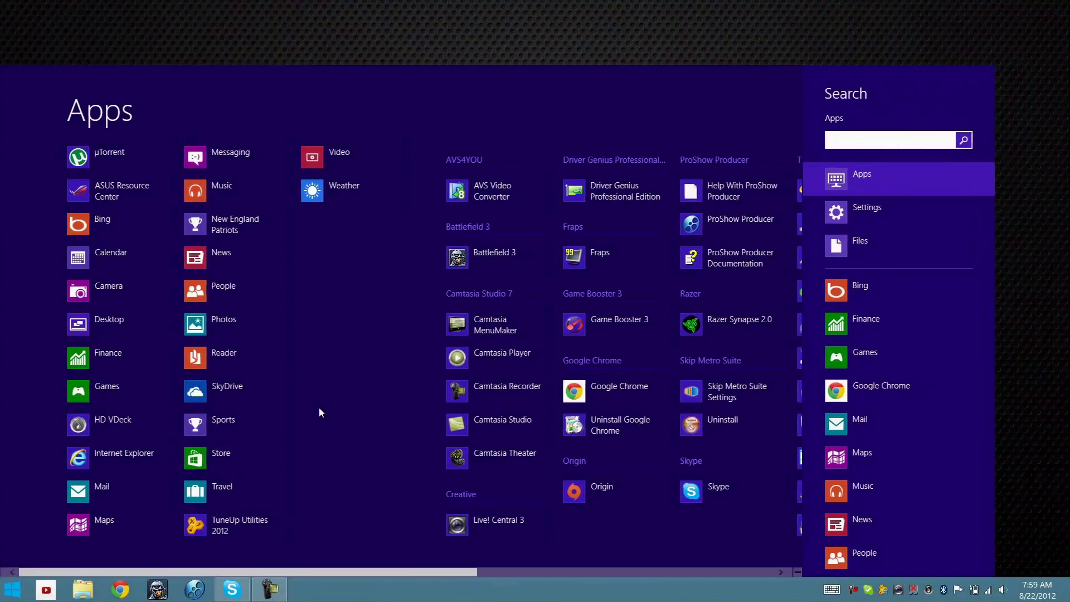
mouse_move(242, 575)
mouse_down()
mouse_move(473, 587)
mouse_move(527, 577)
mouse_up()
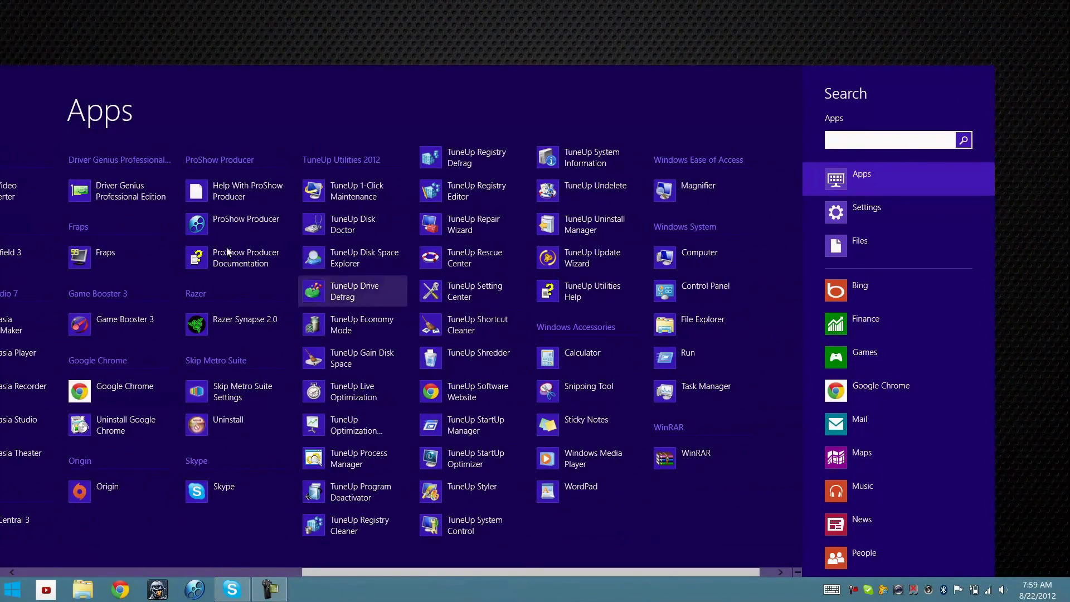
drag(397, 575, 327, 575)
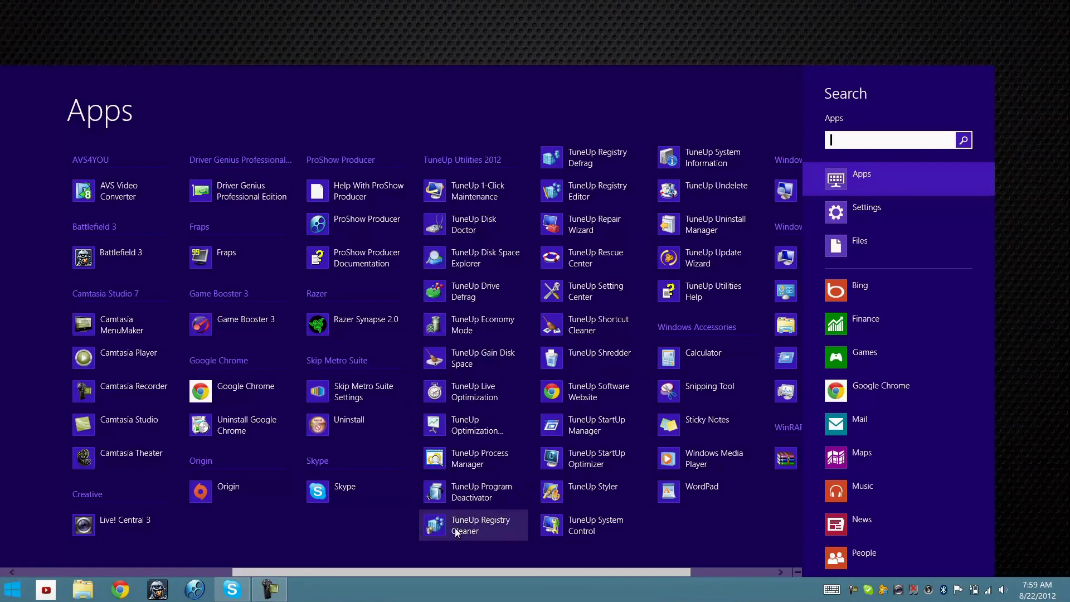
drag(351, 570, 362, 570)
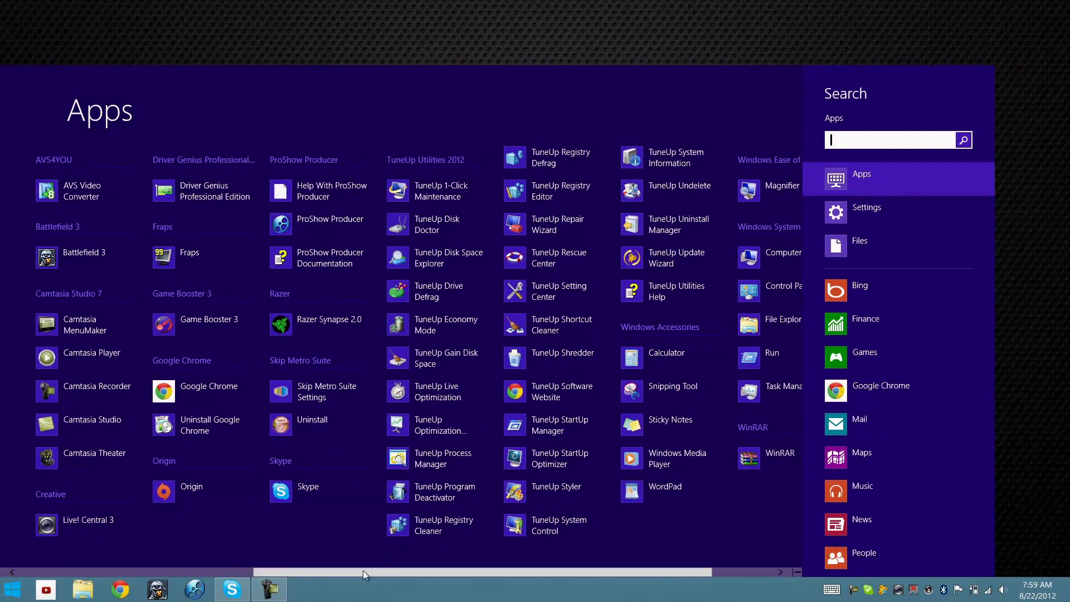
click(410, 15)
Reach the folder behind the TuneUp 1-Click Maintenance tile via Open file location
key(super)
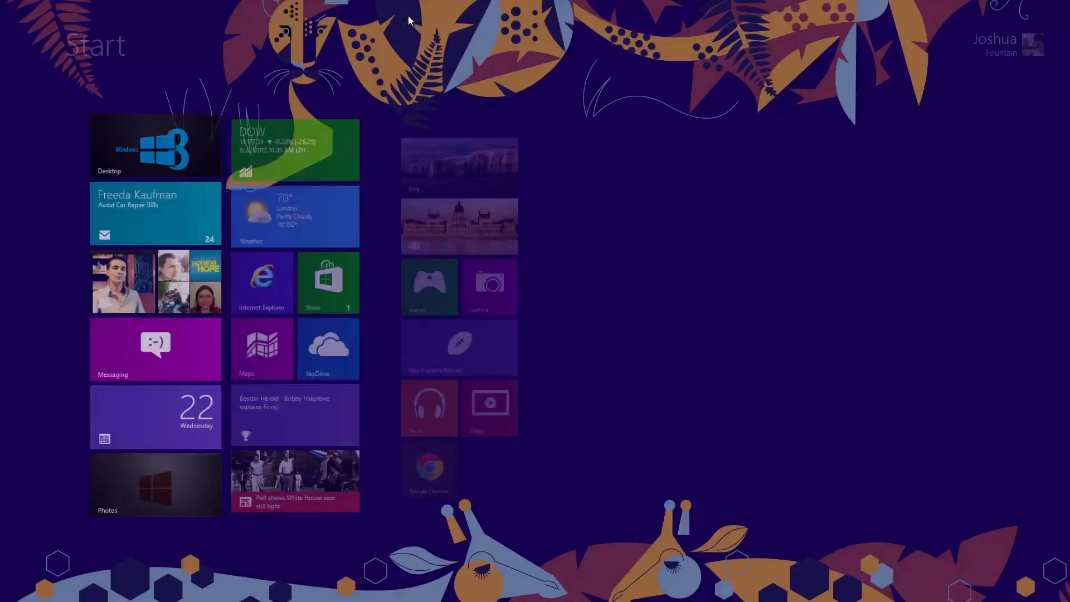
scroll(482, 88, down, 2)
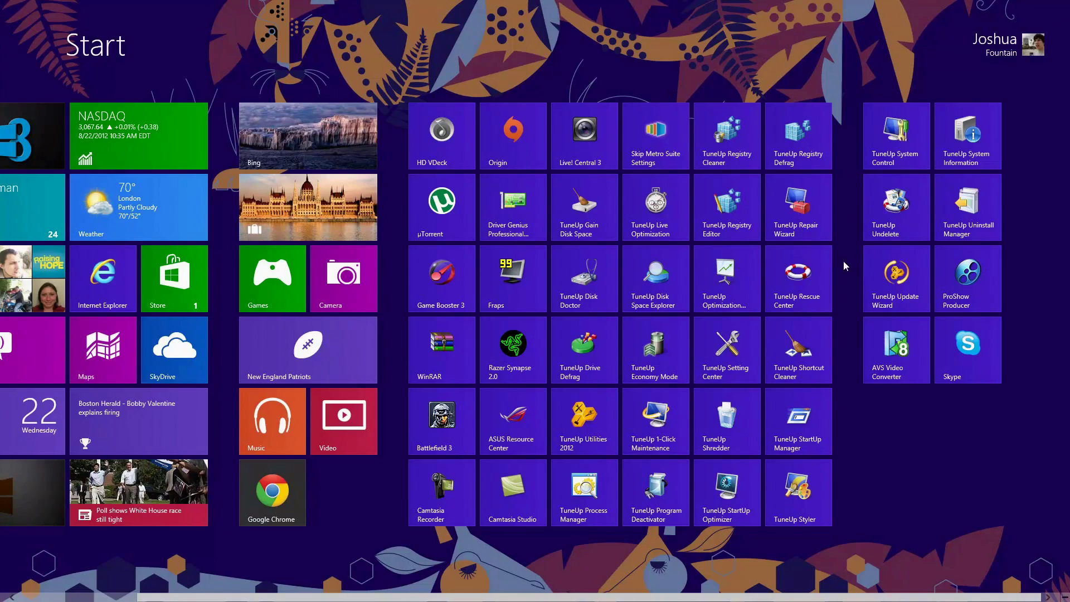
right_click(671, 435)
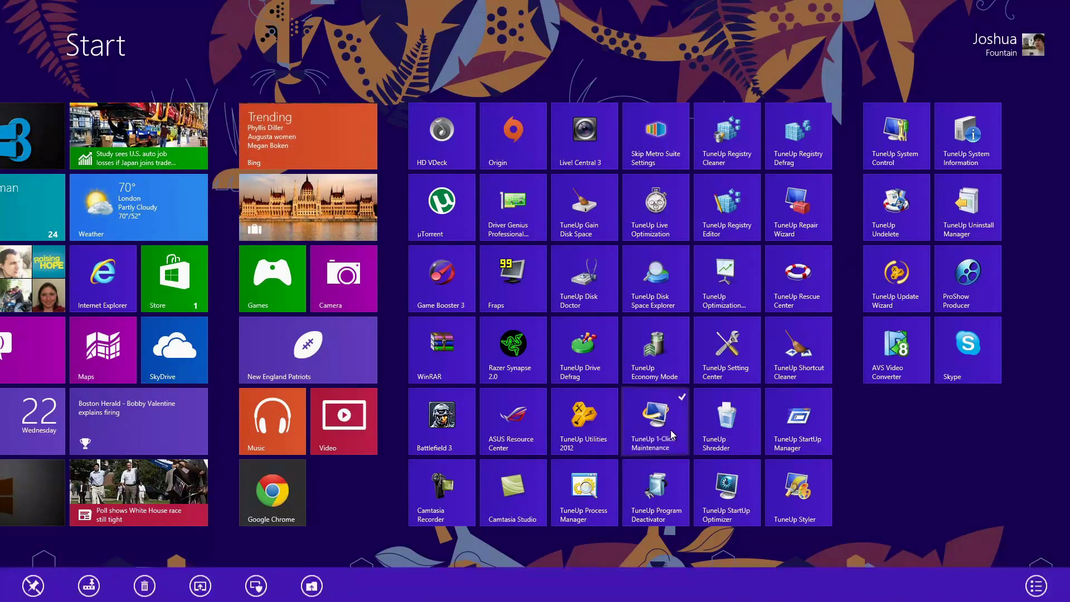
click(319, 564)
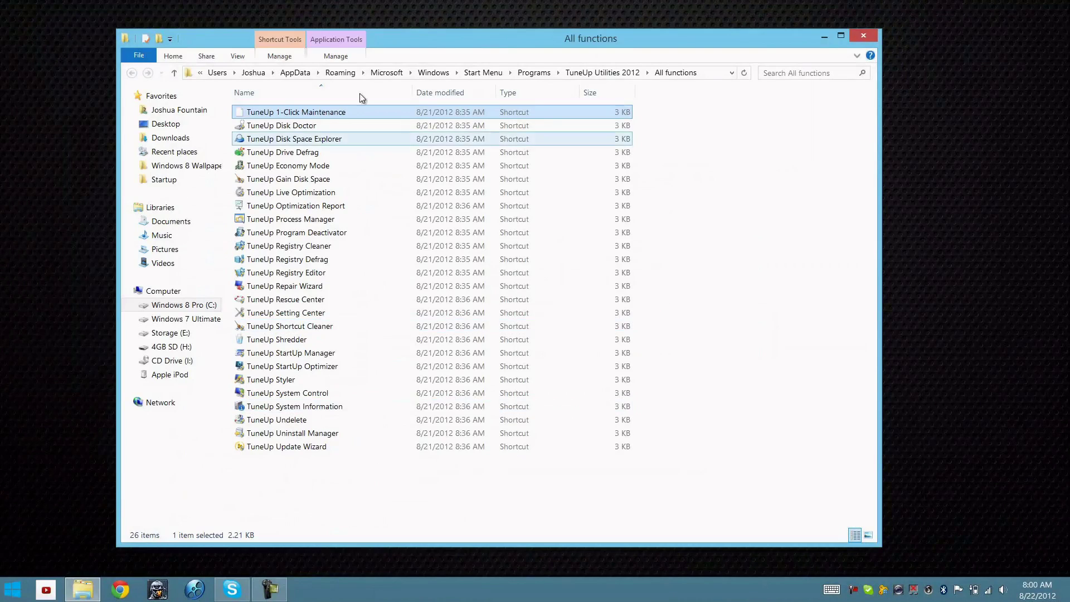
Delete all 26 TuneUp shortcuts in the All functions folder and close the windows
mouse_move(316, 480)
mouse_down()
mouse_move(290, 153)
mouse_move(302, 108)
mouse_up()
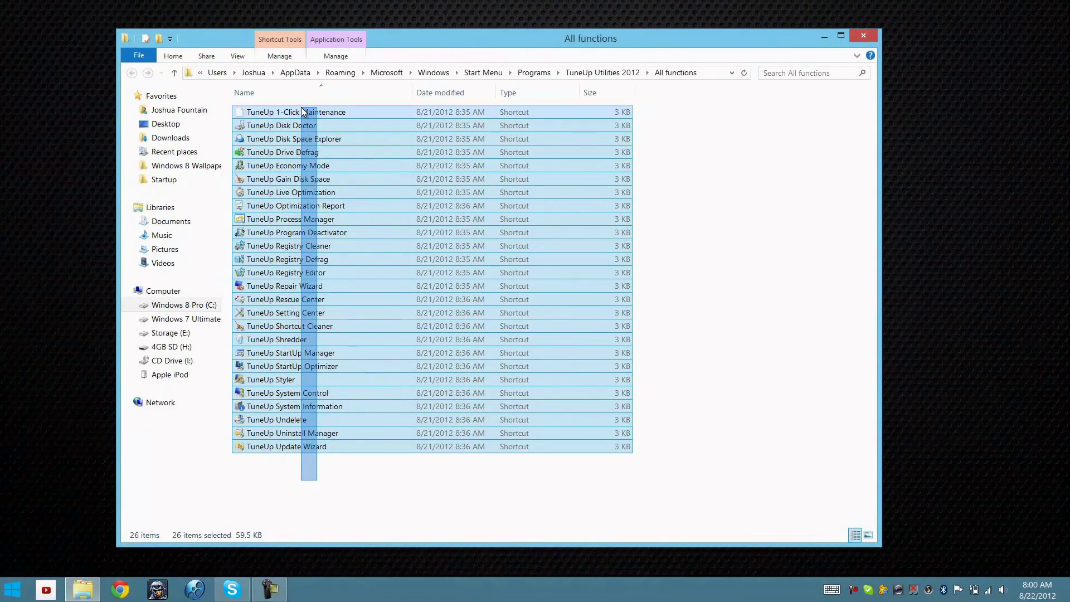
drag(301, 107, 301, 107)
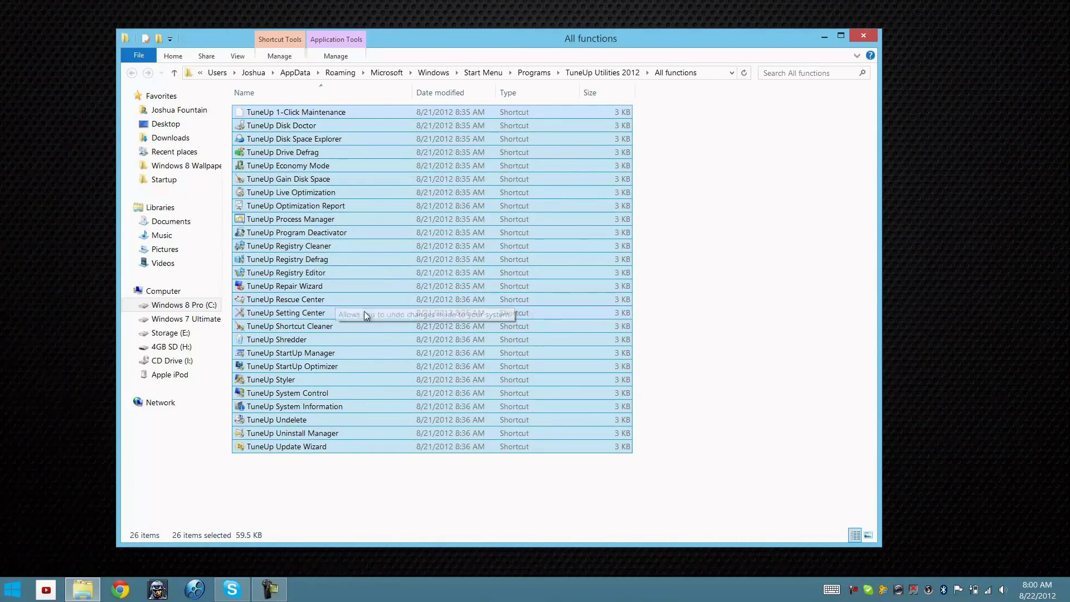
right_click(289, 236)
click(311, 432)
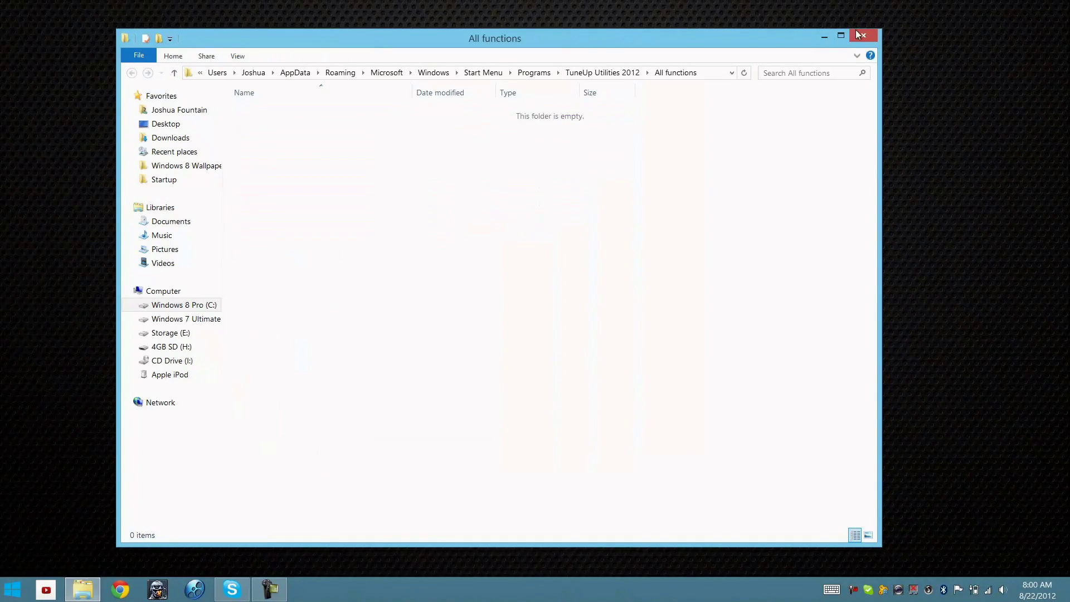
click(864, 33)
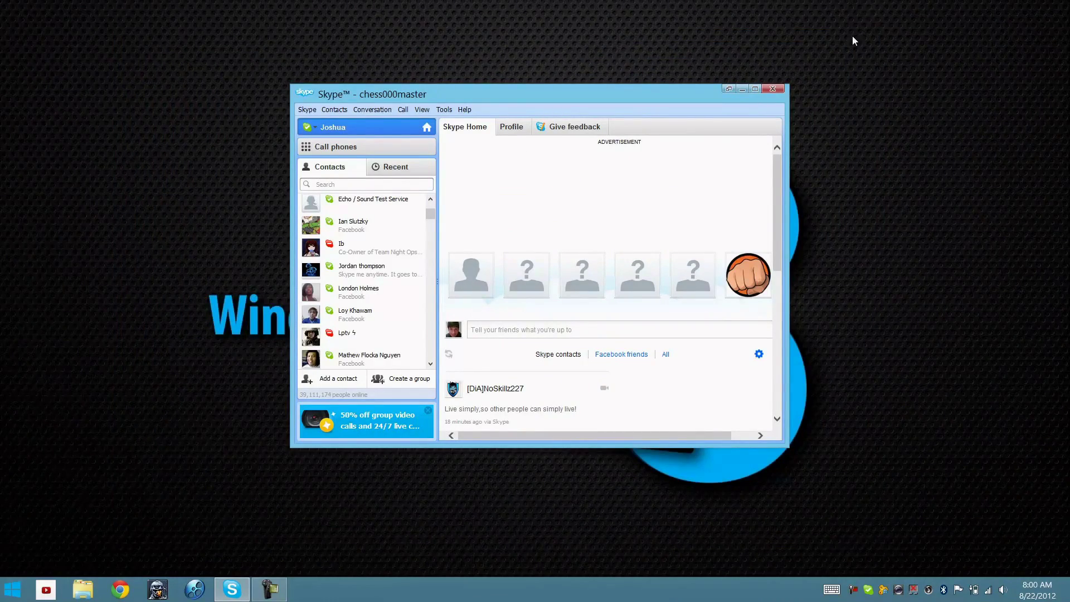
click(777, 88)
Switch from the Start screen to the full list of installed apps
key(super)
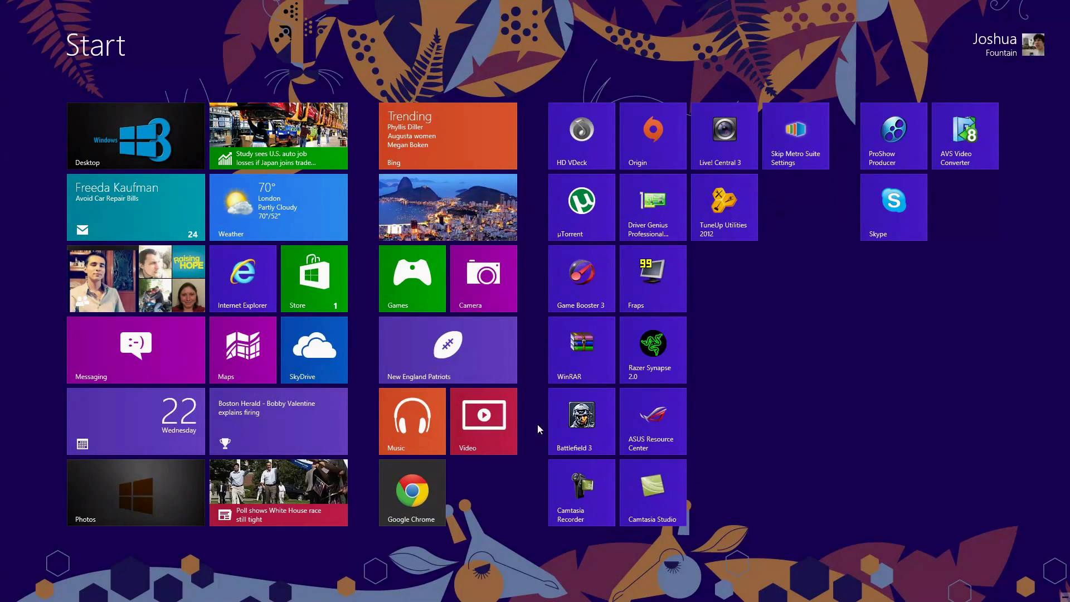
key(super)
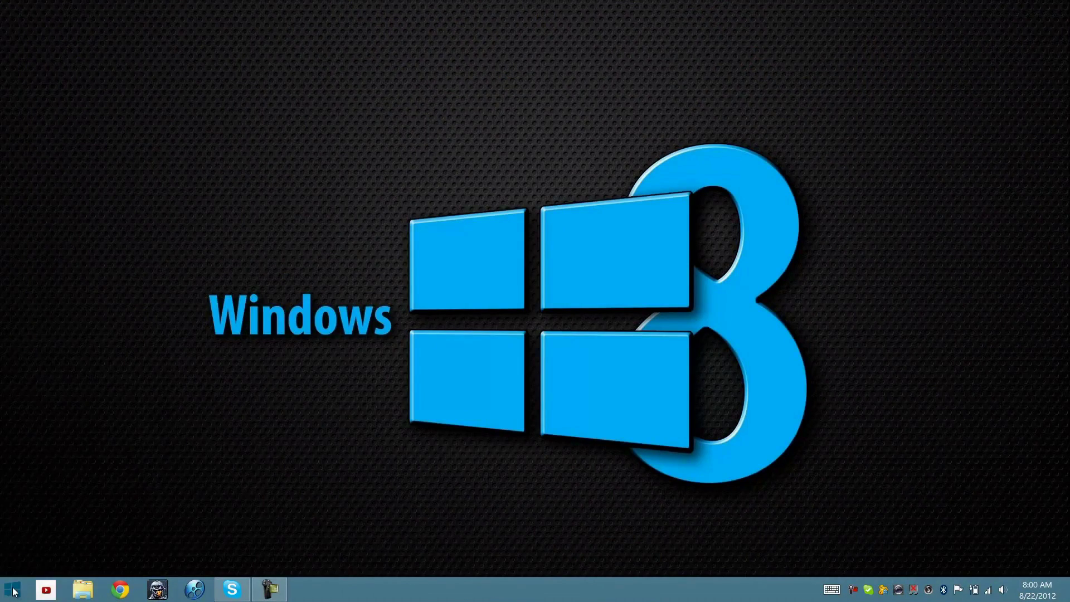
key(super+q)
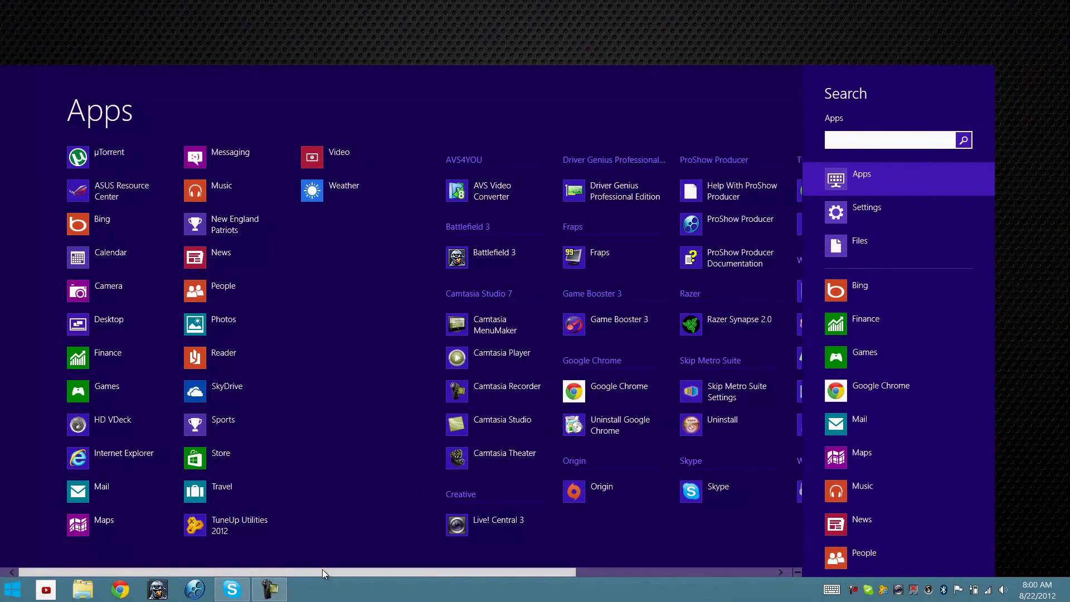
drag(317, 573, 415, 578)
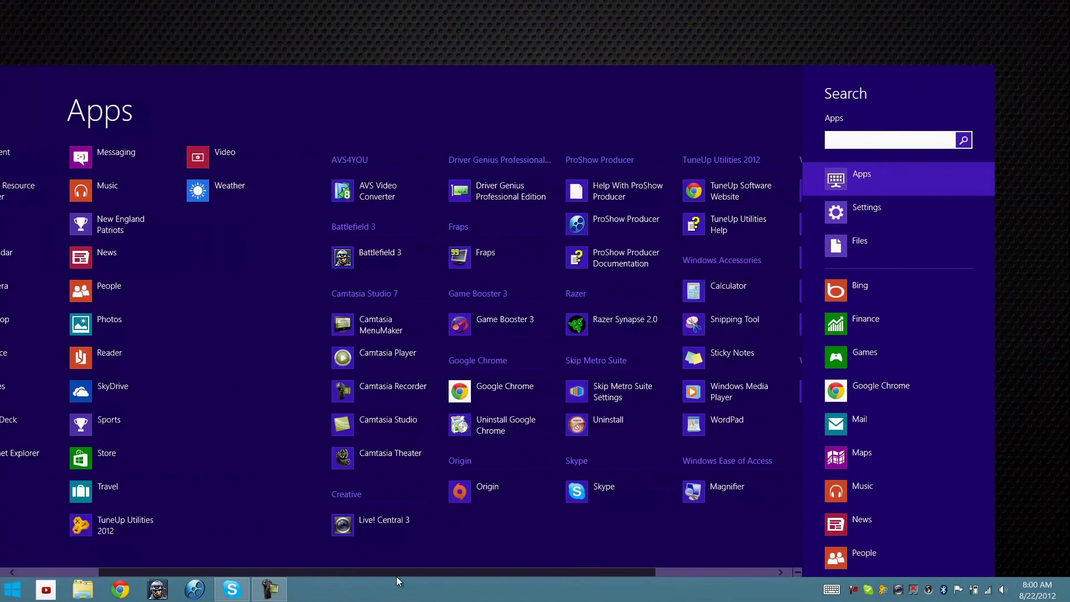
Delete the Uninstall Google Chrome shortcut from its folder and return to the Apps list
right_click(450, 428)
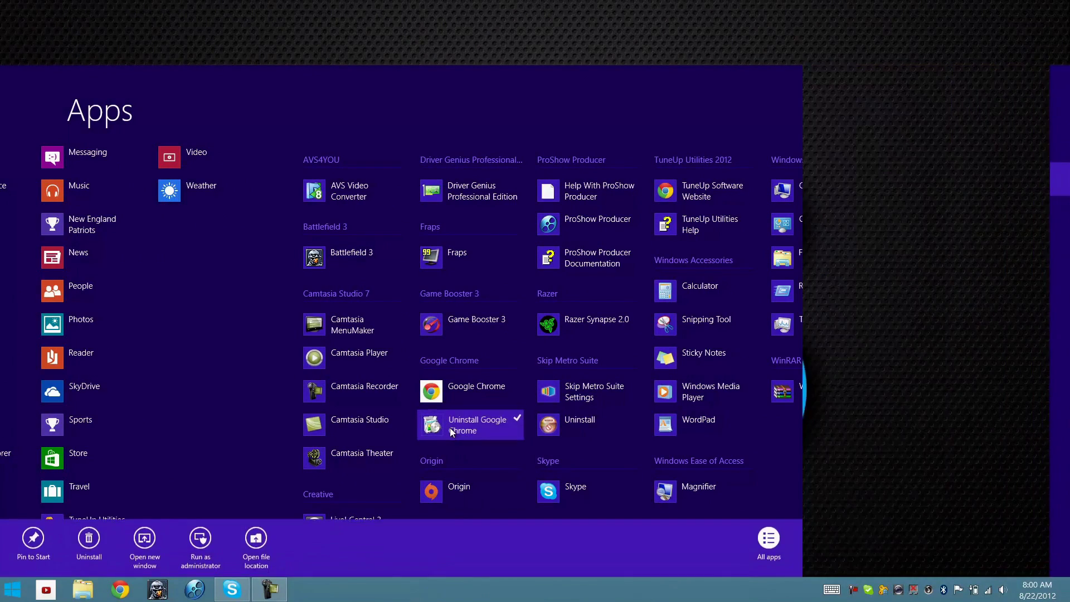
right_click(450, 427)
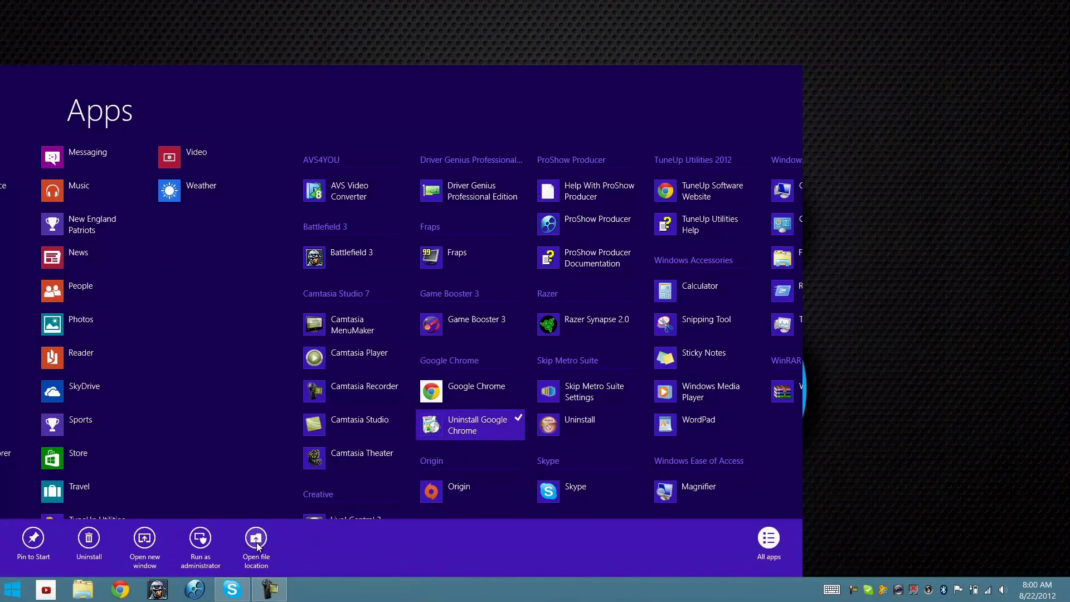
click(257, 539)
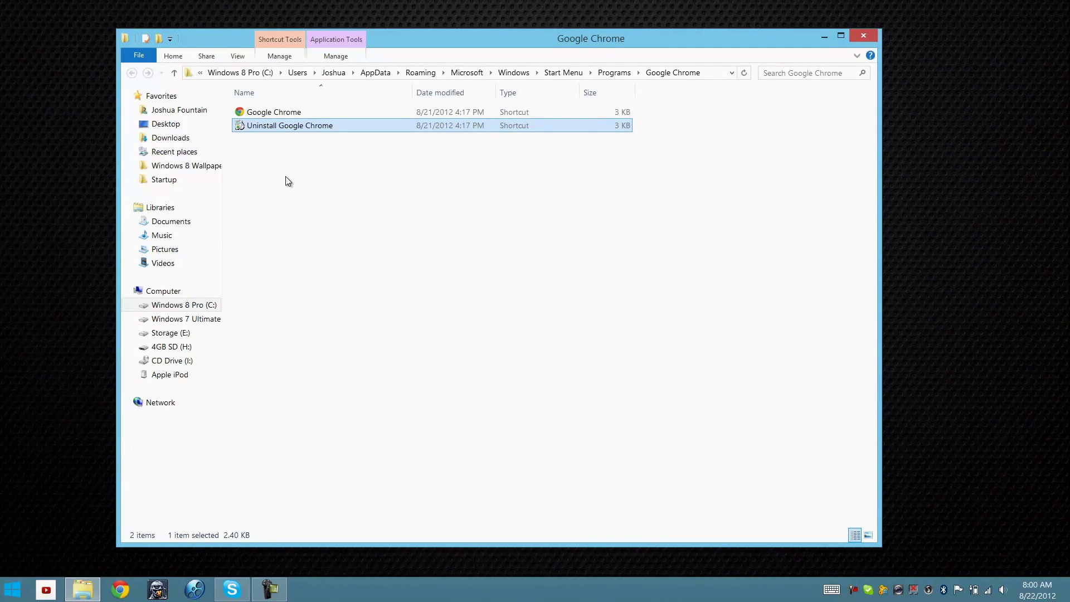
key(Delete)
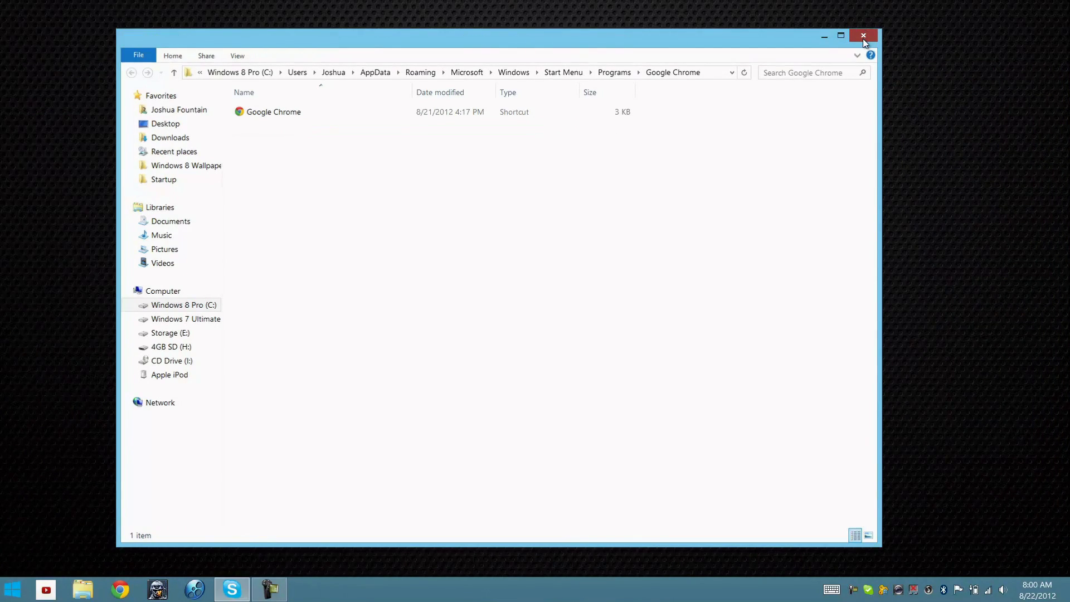
click(865, 37)
click(7, 586)
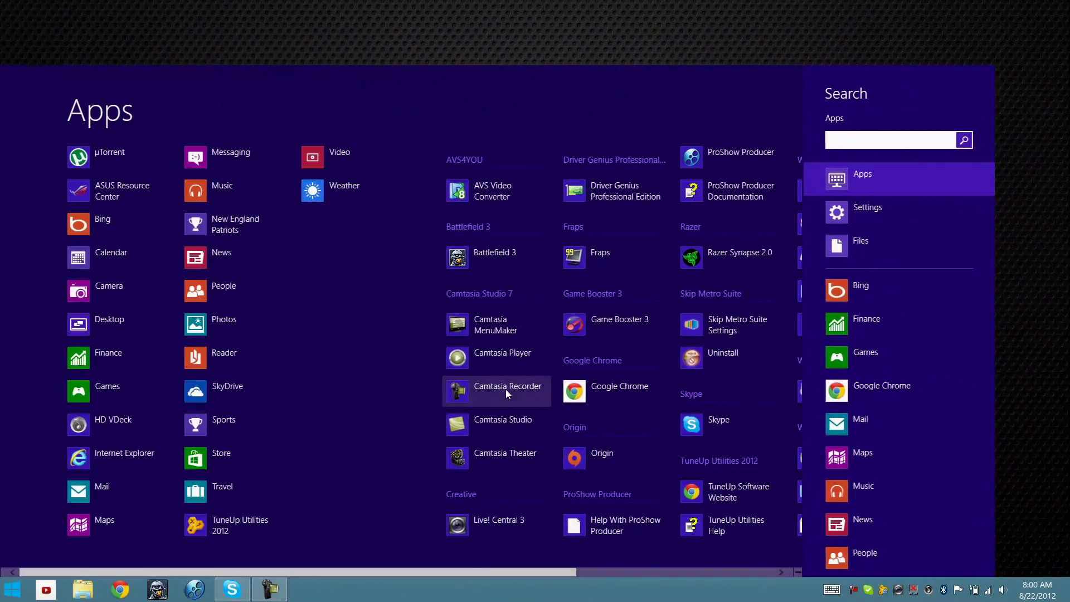
Delete the Skip Metro Suite Uninstall shortcut from its folder and return to the Apps list
right_click(736, 355)
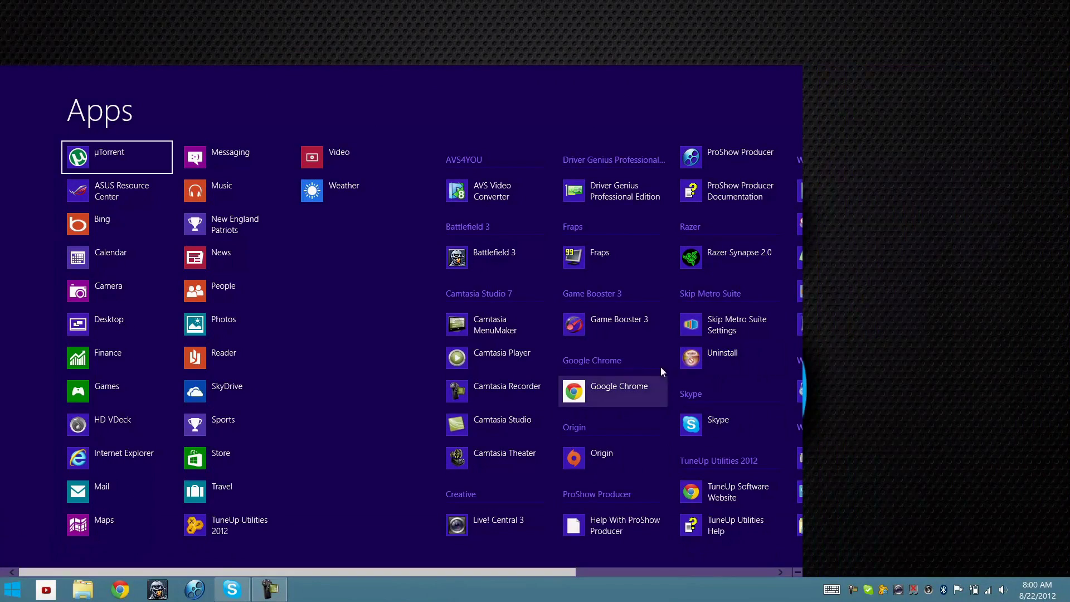
right_click(694, 358)
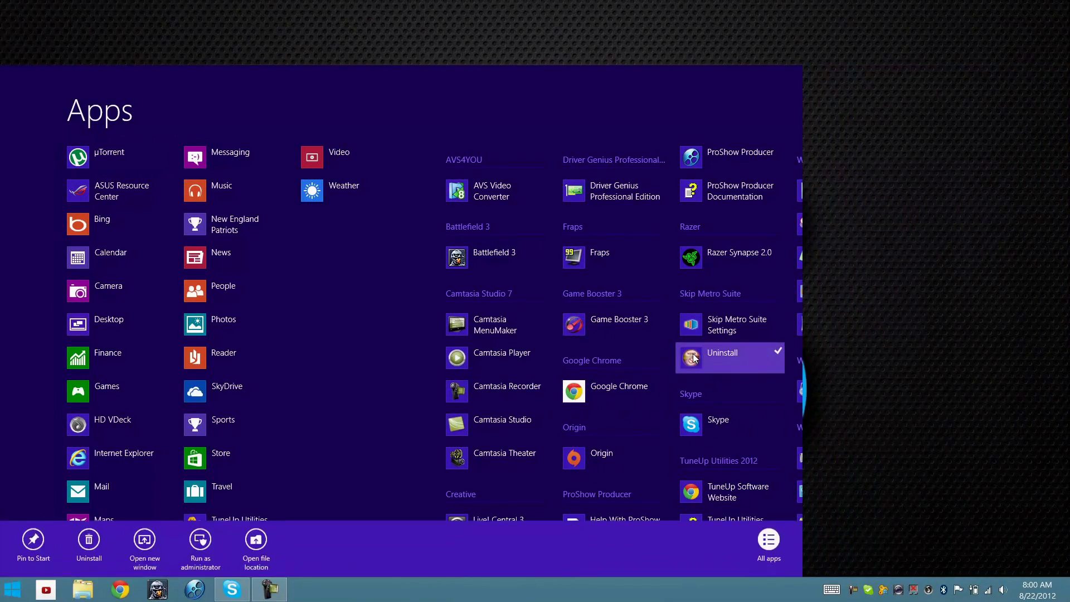
click(251, 539)
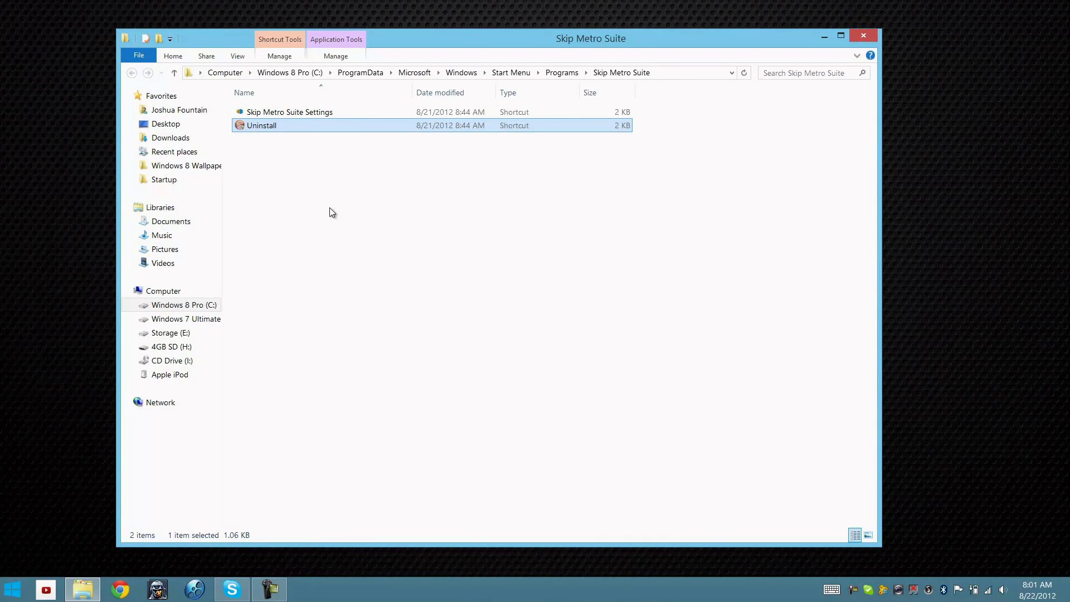
key(Delete)
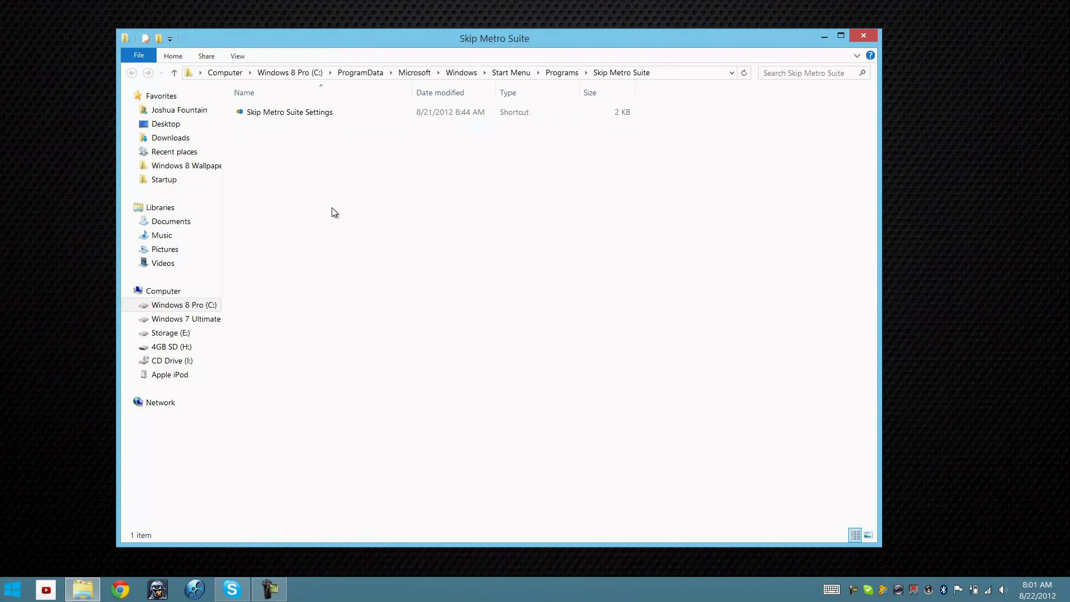
click(863, 36)
click(12, 595)
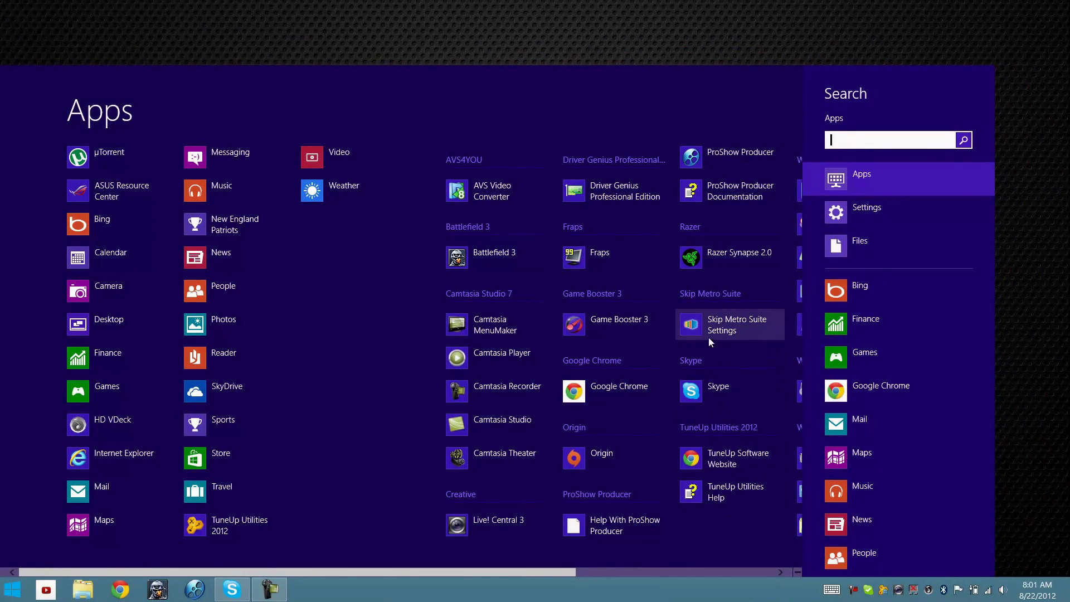
Delete the TuneUp Utilities Help shortcut from the TuneUp Utilities 2012 folder
right_click(708, 491)
right_click(709, 492)
click(144, 571)
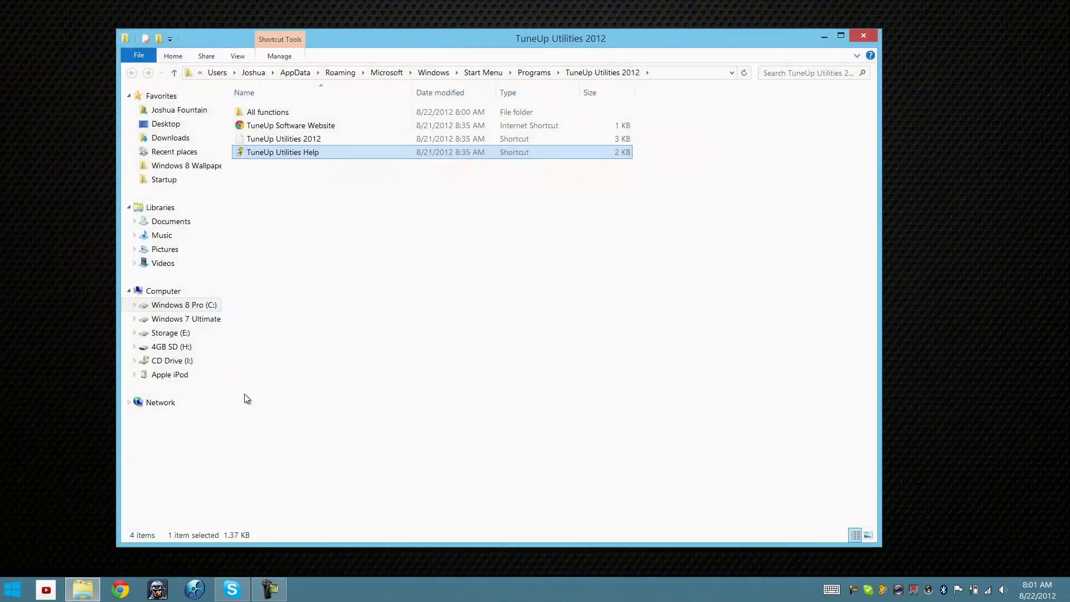
drag(283, 202, 260, 153)
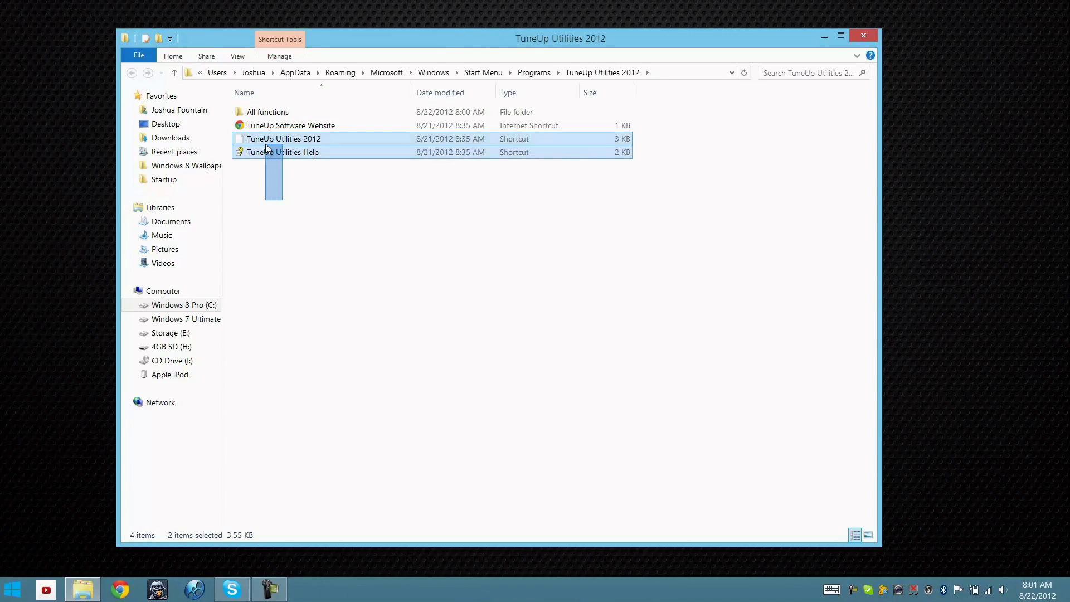
key(Delete)
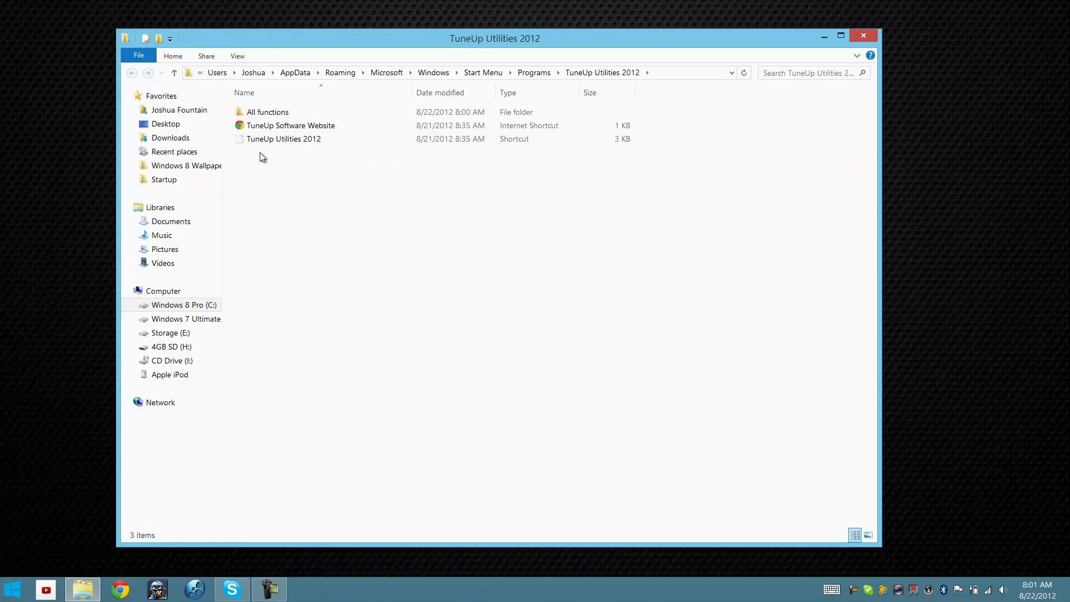
Delete the TuneUp Software Website shortcut, close the folder and return to the Apps list
click(257, 128)
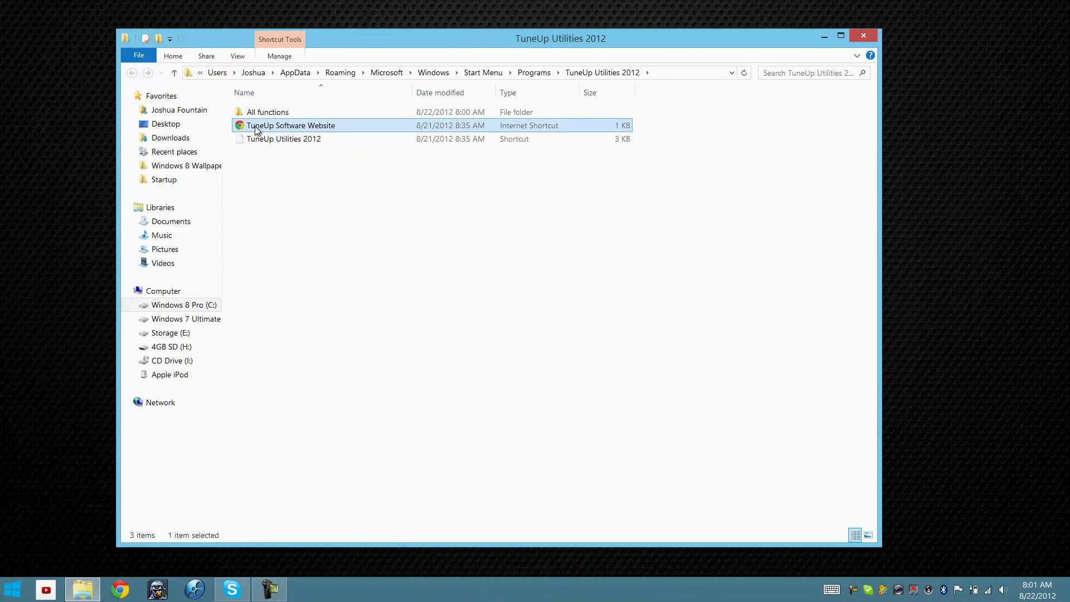
key(Delete)
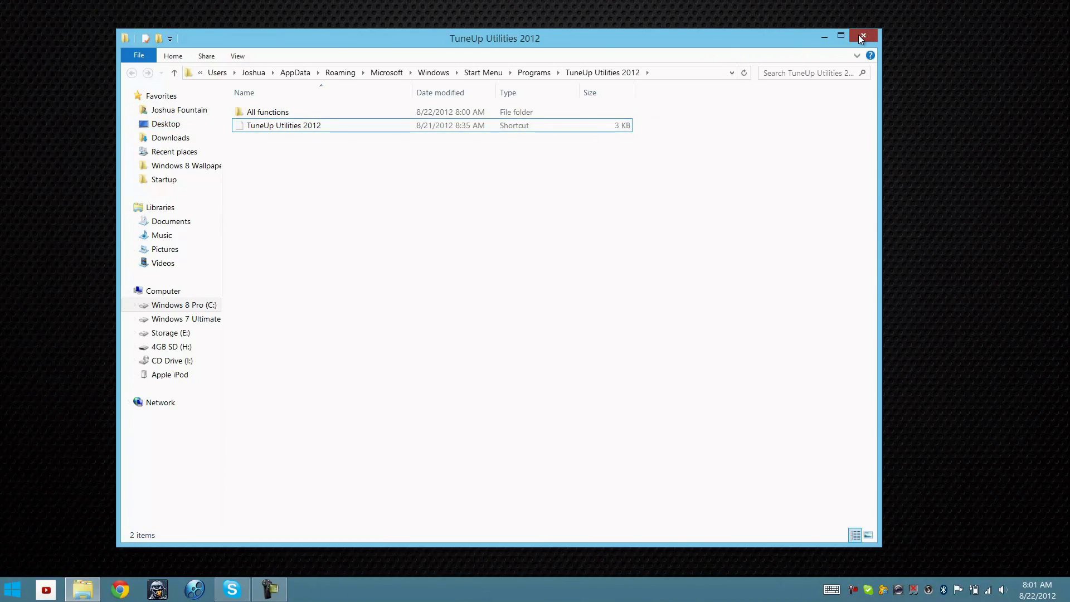
click(862, 38)
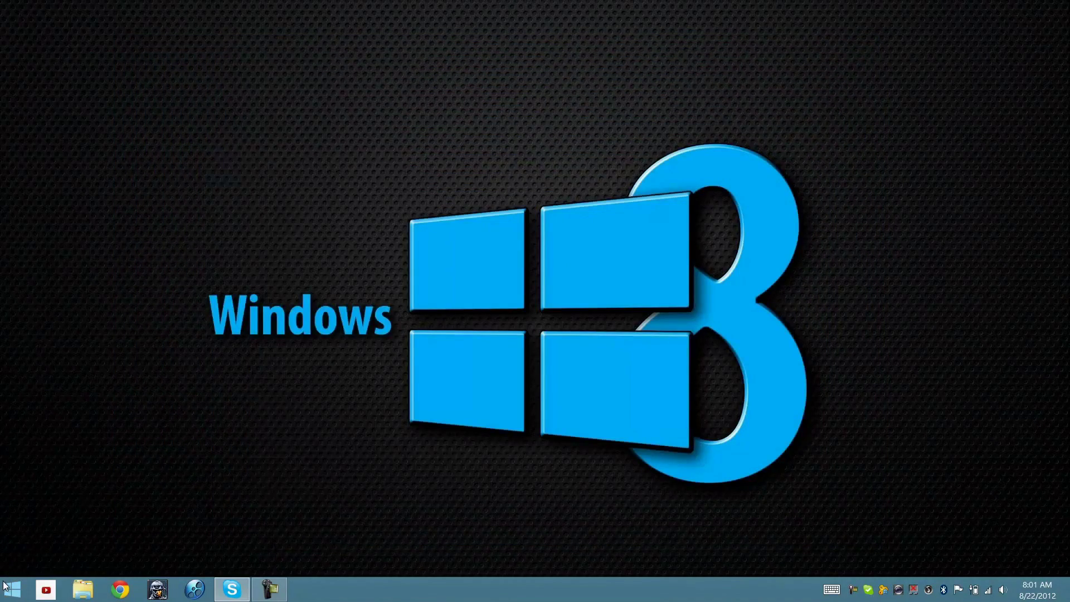
click(6, 589)
Reach the folder behind the ProShow Producer Documentation entry via Open file location
drag(127, 570, 274, 559)
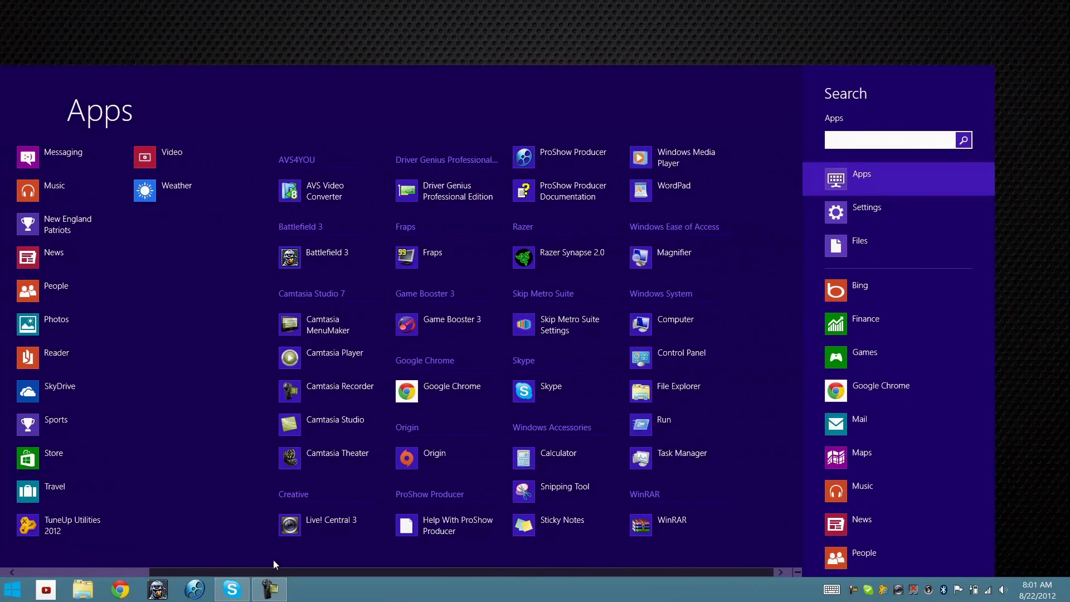
right_click(557, 192)
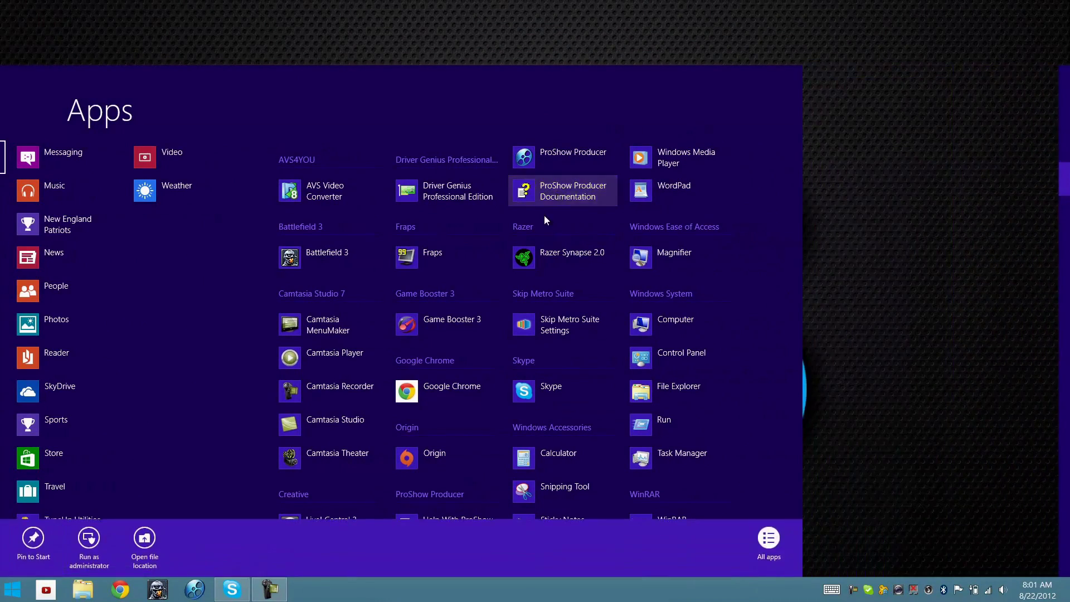
click(545, 215)
right_click(552, 193)
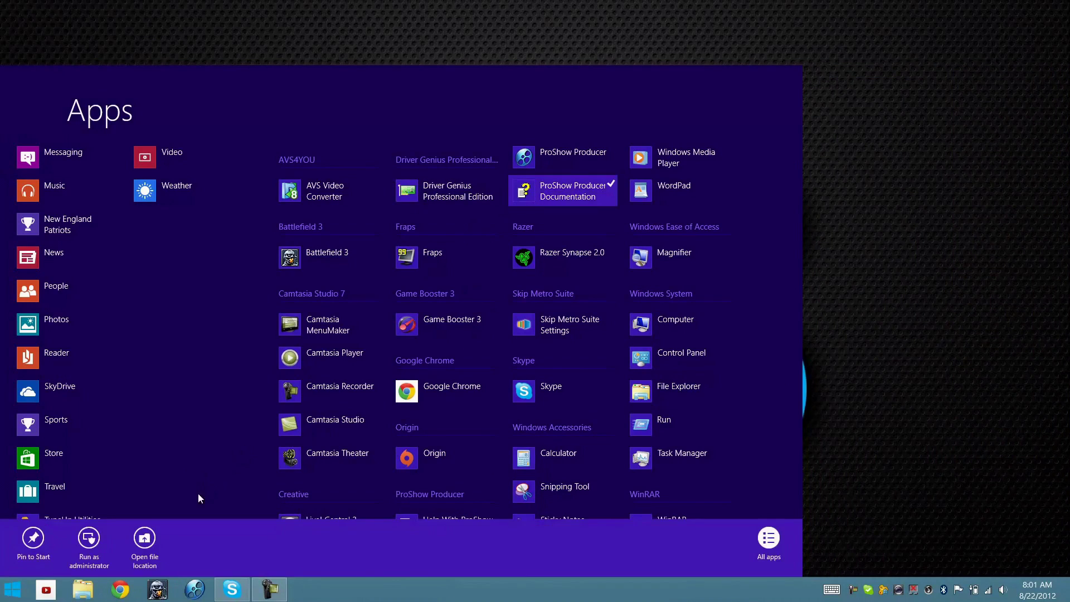
click(147, 537)
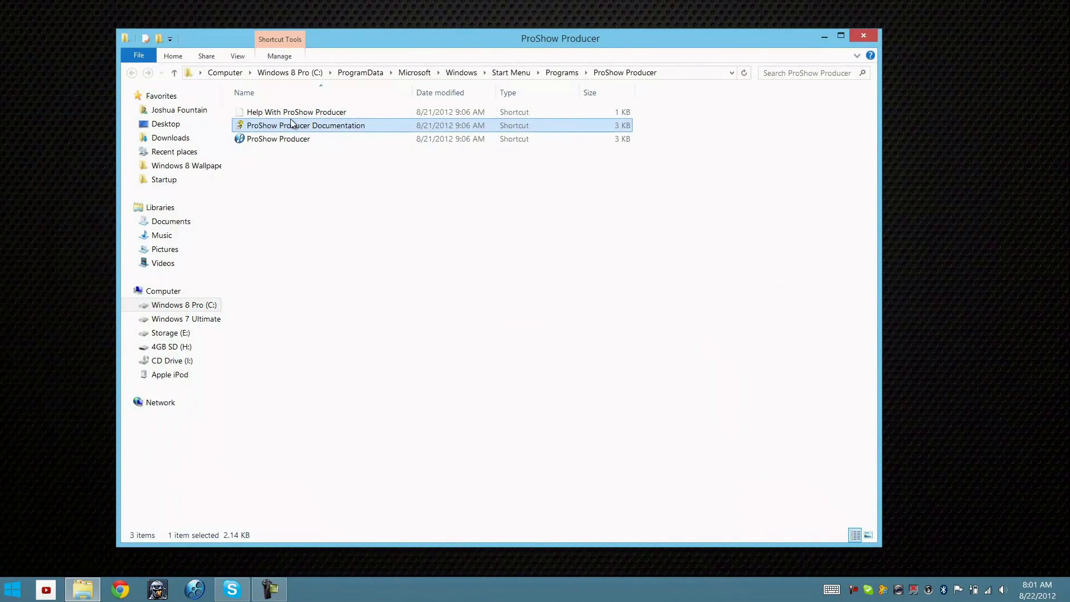
Delete the ProShow Producer Documentation shortcut, close the folder and return to the Start screen
right_click(284, 127)
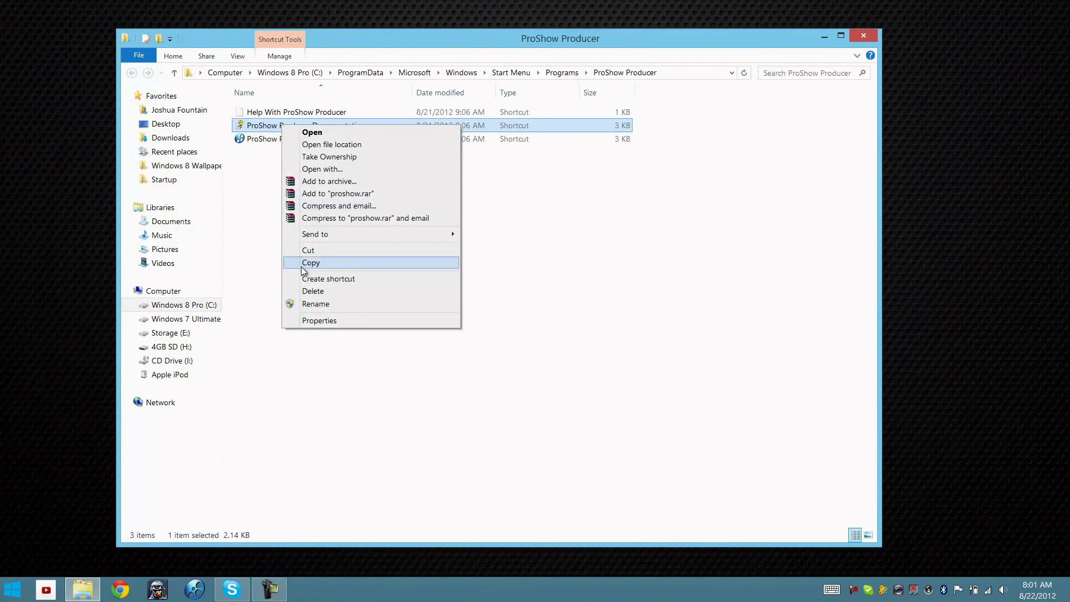
click(304, 292)
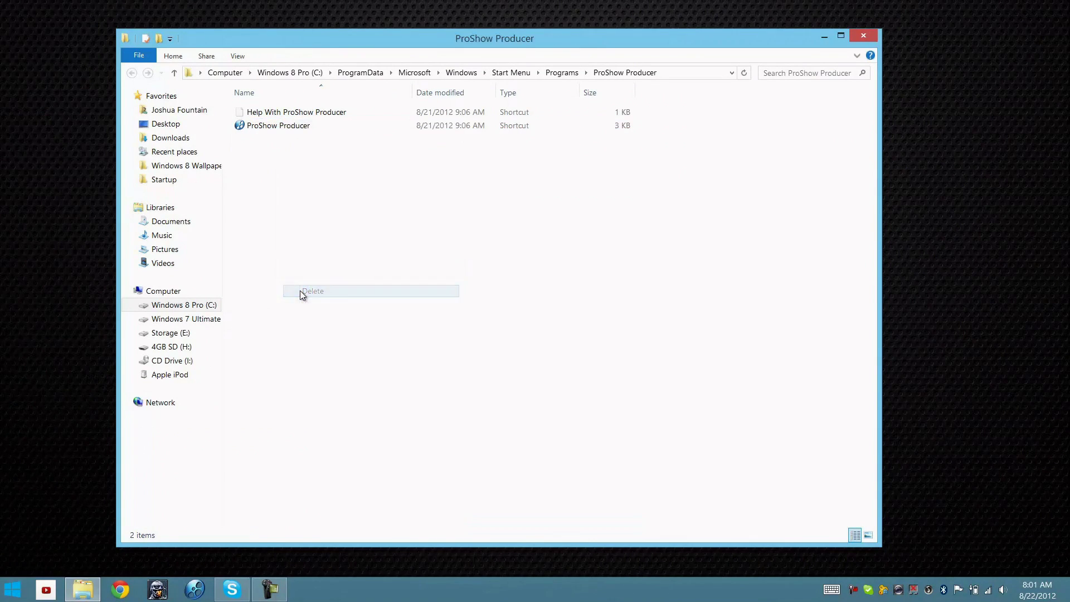
click(857, 34)
mouse_move(10, 595)
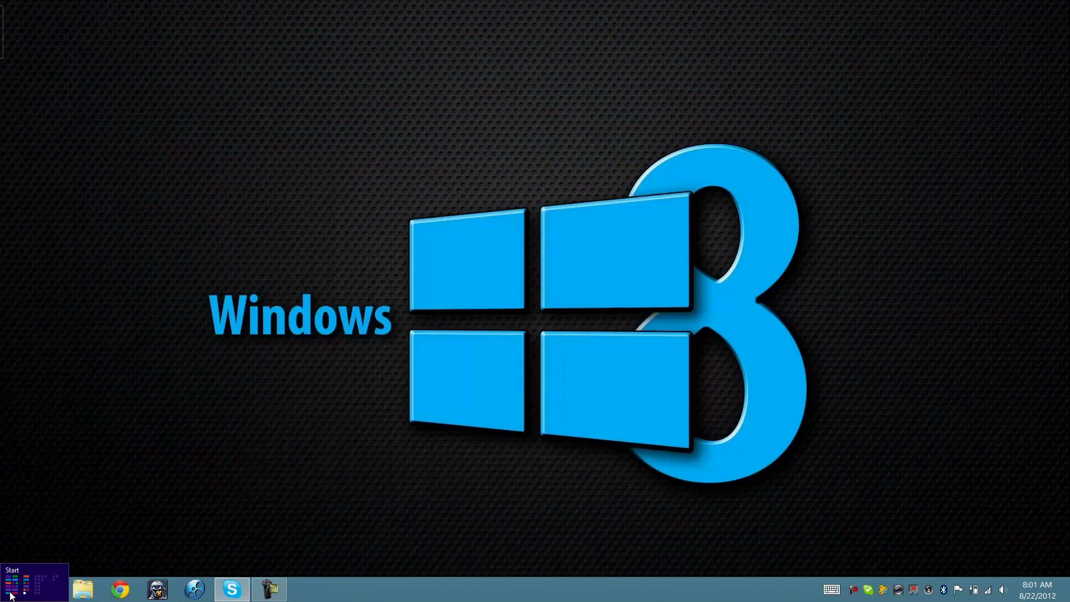
click(11, 595)
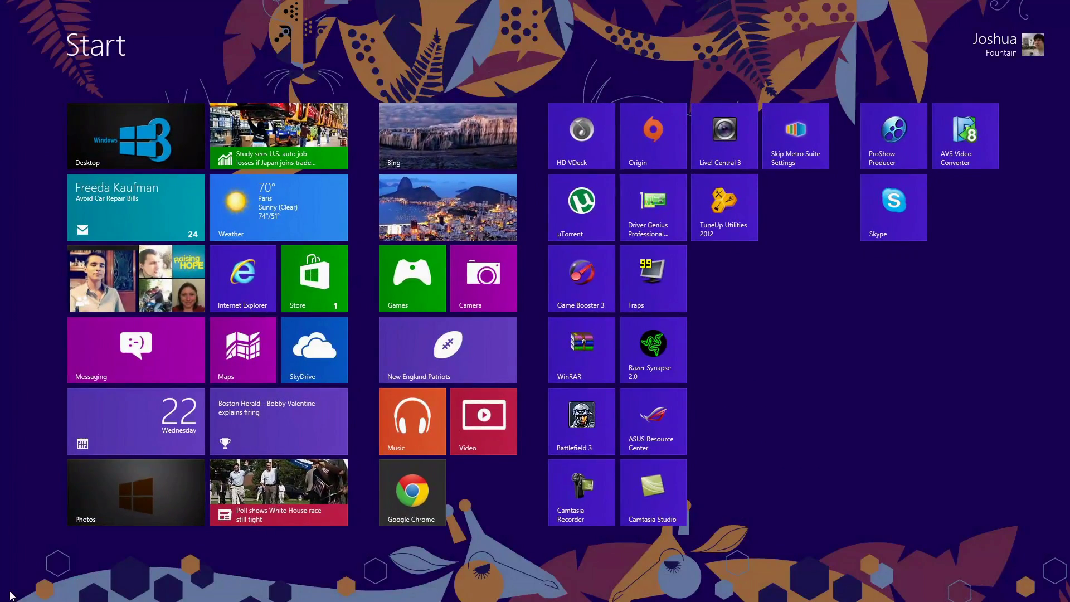